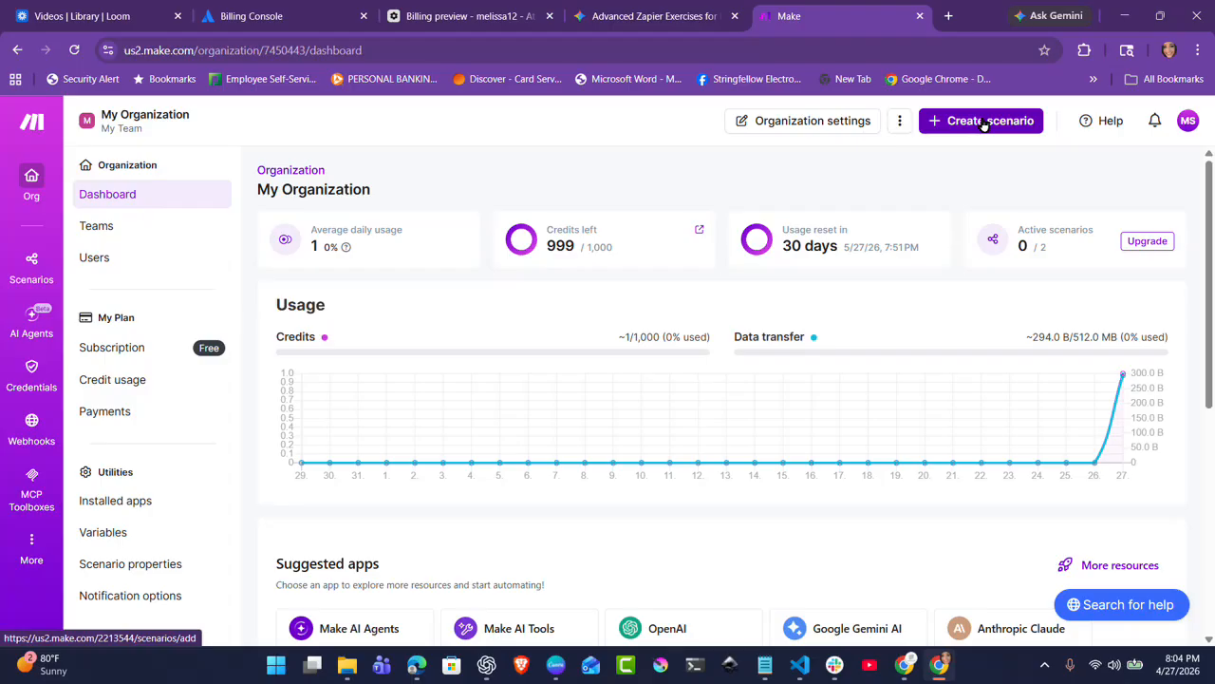
Create a new scenario and choose Gmail as the app for its first module
{"action": "left_click", "coordinate": [983, 124]}
{"action": "right_click", "coordinate": [984, 122]}
{"action": "left_click", "coordinate": [802, 361]}
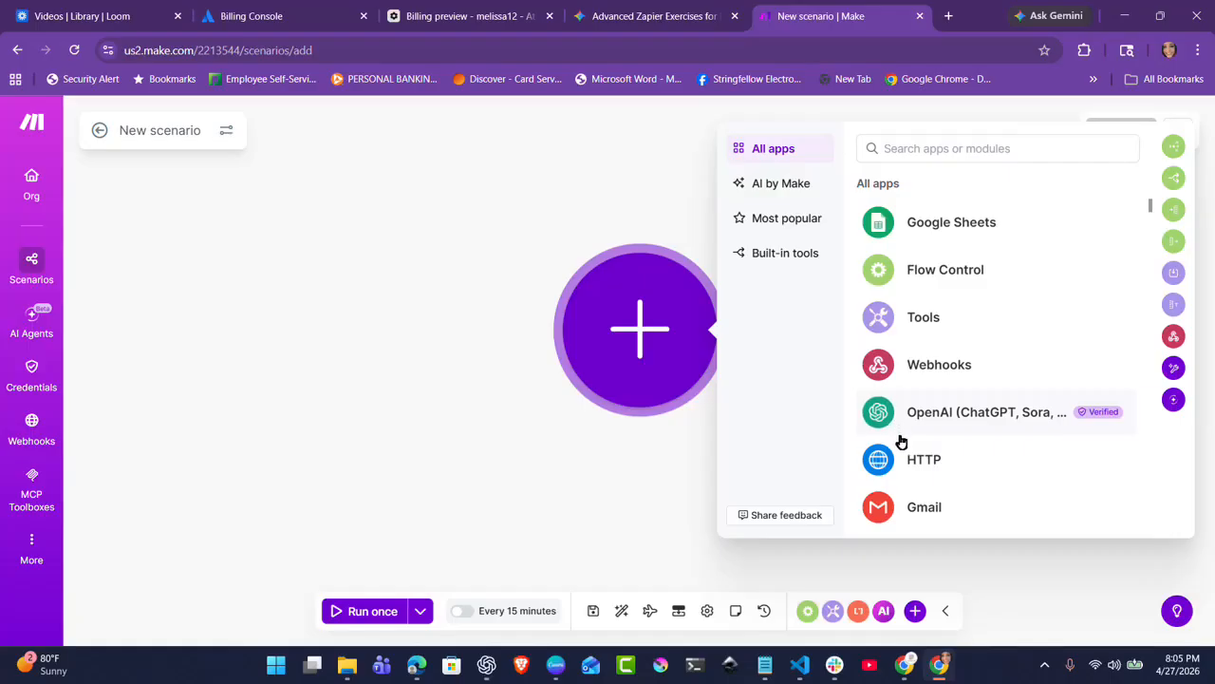
{"action": "left_click", "coordinate": [913, 500]}
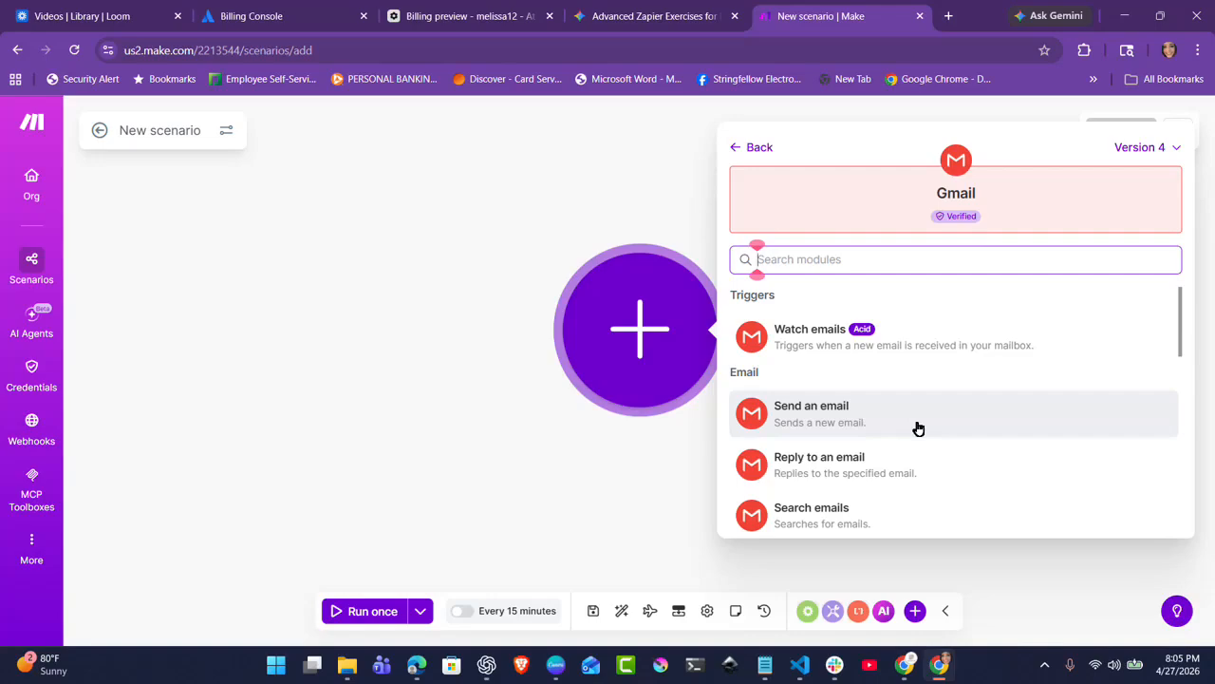
Add a Gmail Send an email module with the recipient's email address as its first recipient
{"action": "left_click", "coordinate": [918, 428]}
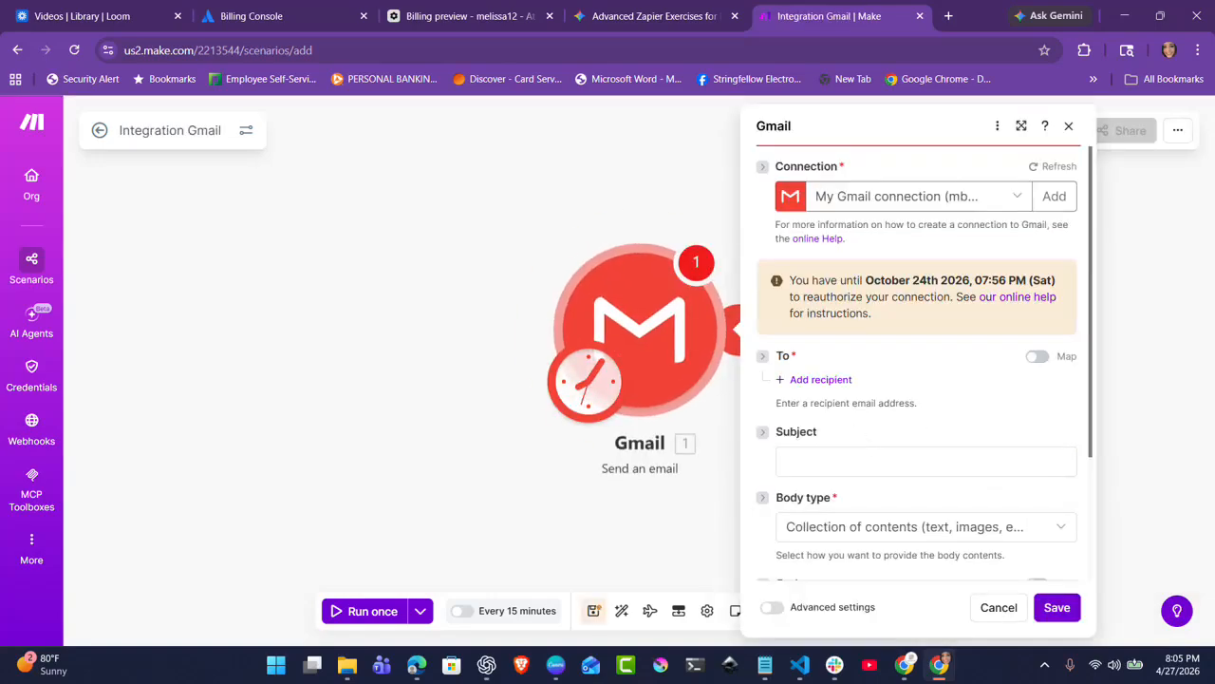
{"action": "left_click", "coordinate": [844, 382]}
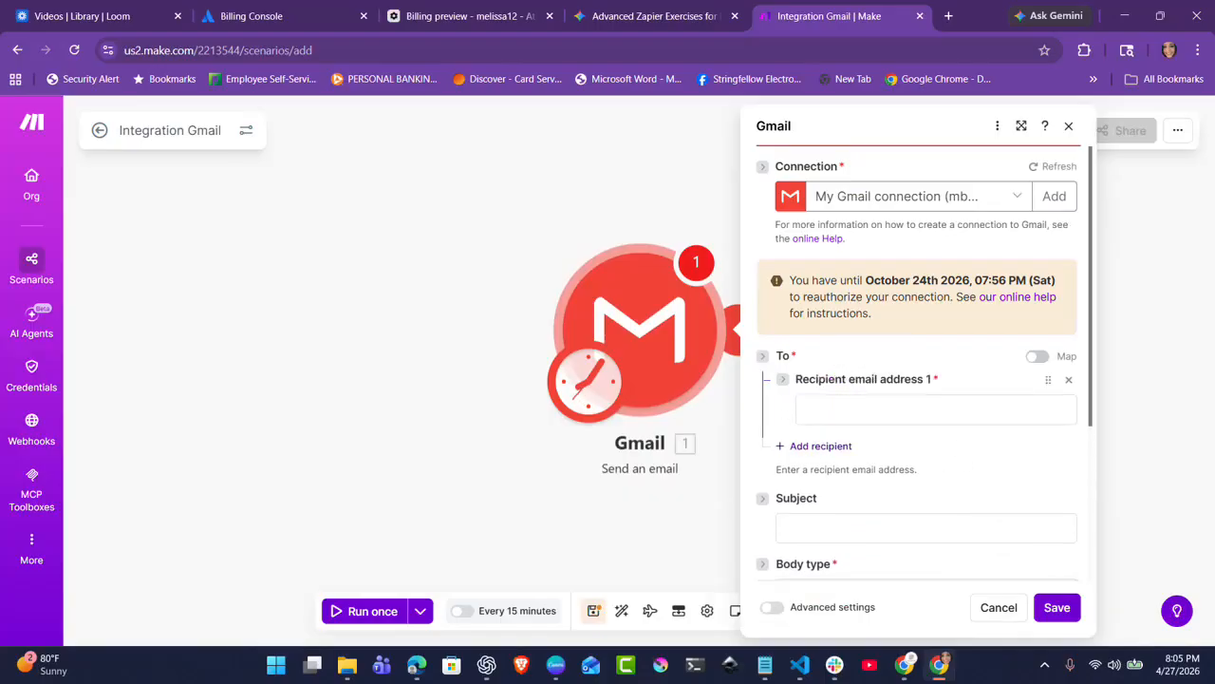
{"action": "left_click", "coordinate": [981, 409]}
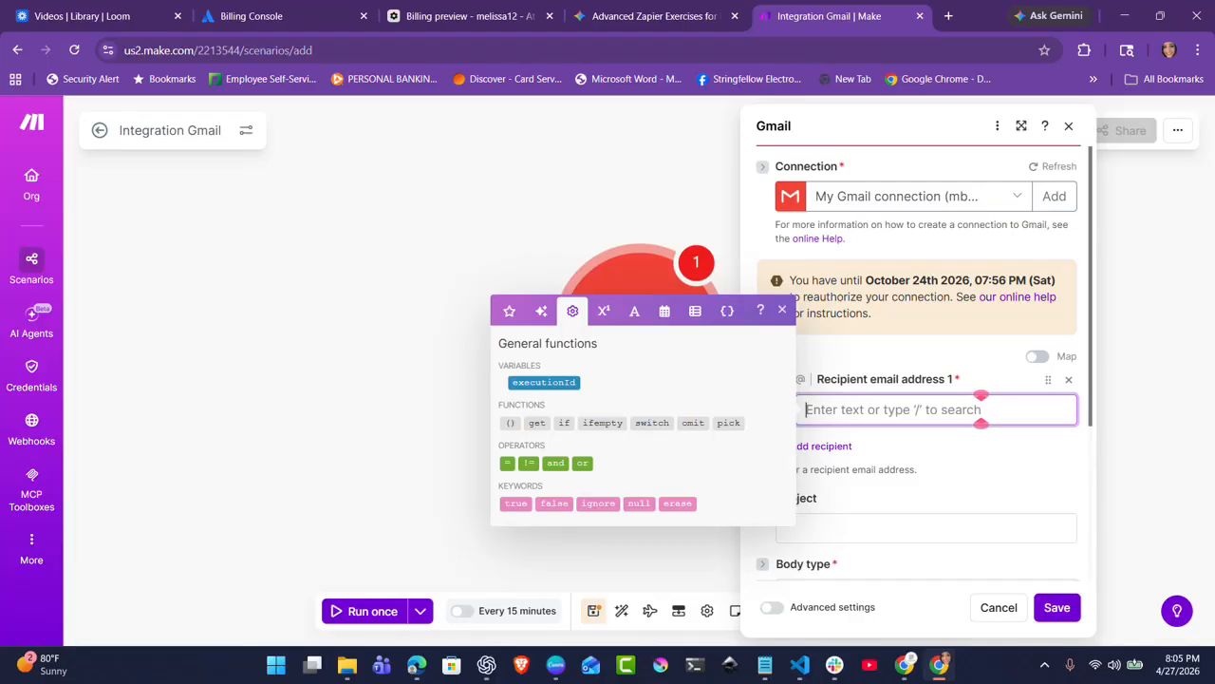
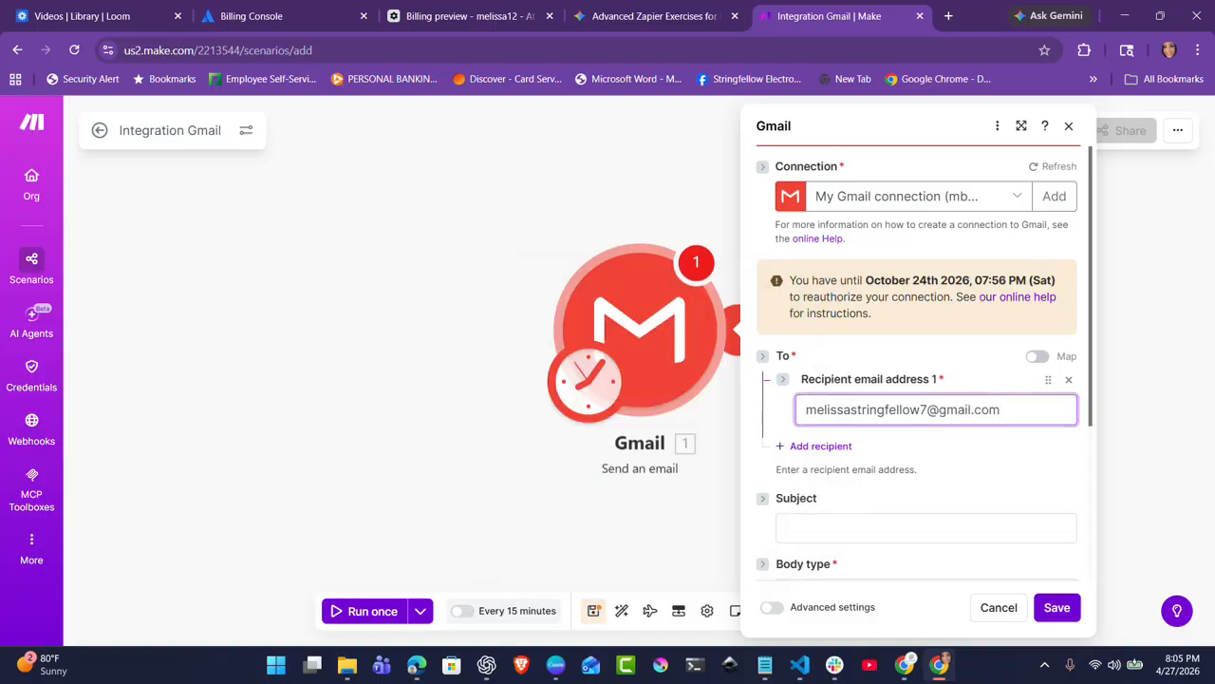
Set the email subject to 'Test from Make.com'
{"action": "left_click", "coordinate": [961, 526]}
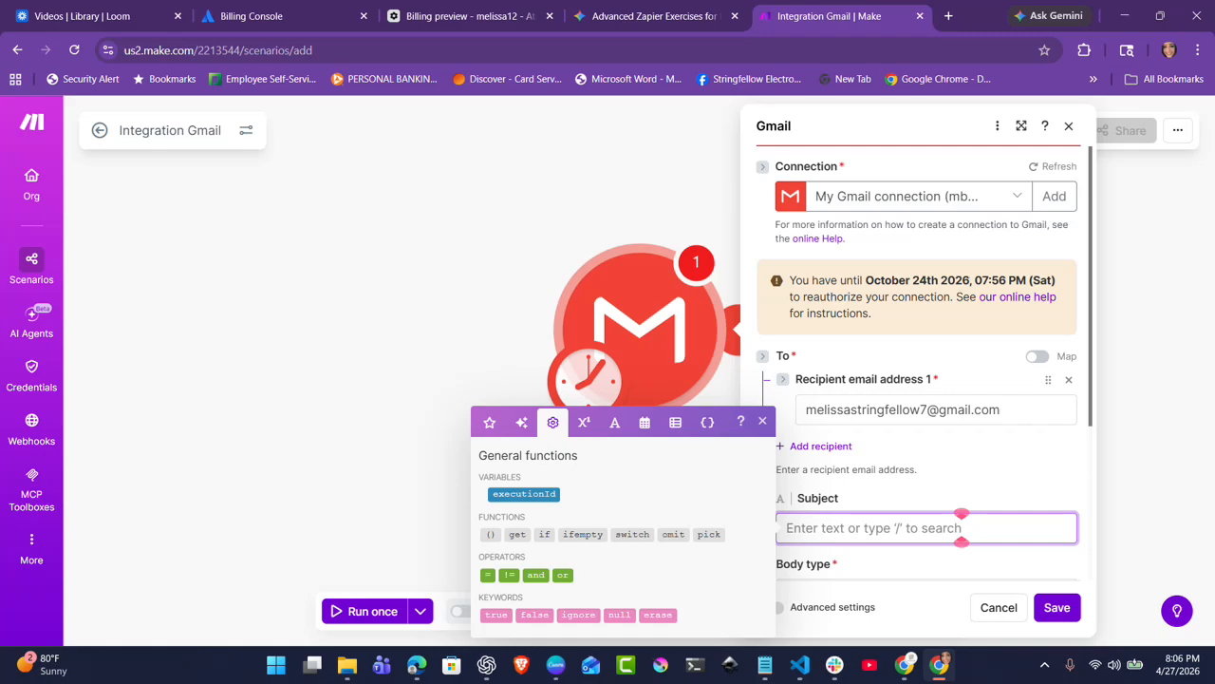
{"action": "type", "text": "Test from Make.com"}
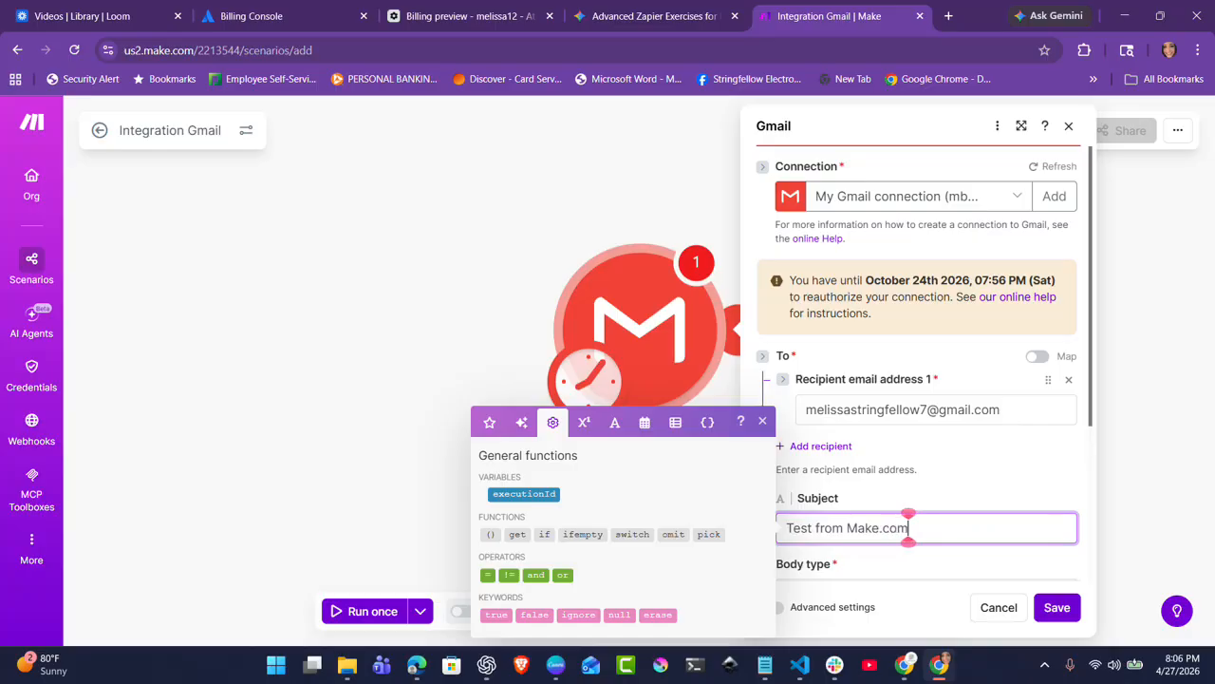
{"action": "key", "text": "Tab"}
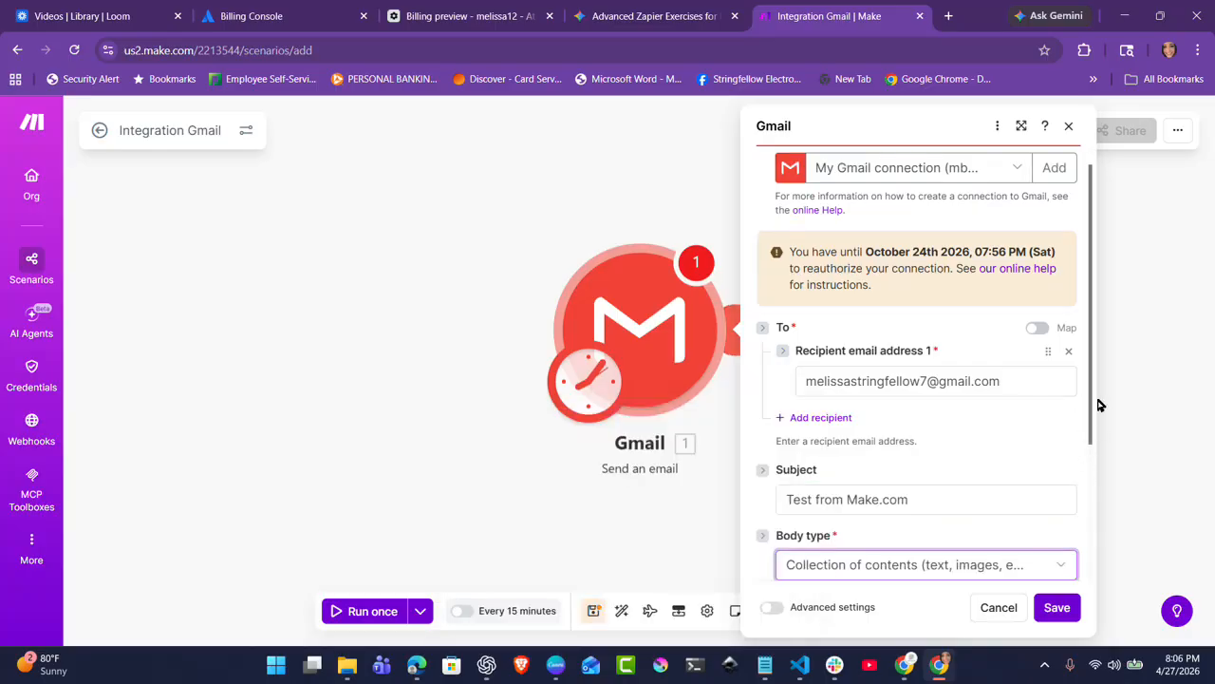
Add a Content 1 body text reading 'Hello everyone! This is my very first automation through make.com!'
{"action": "left_click", "coordinate": [1000, 467]}
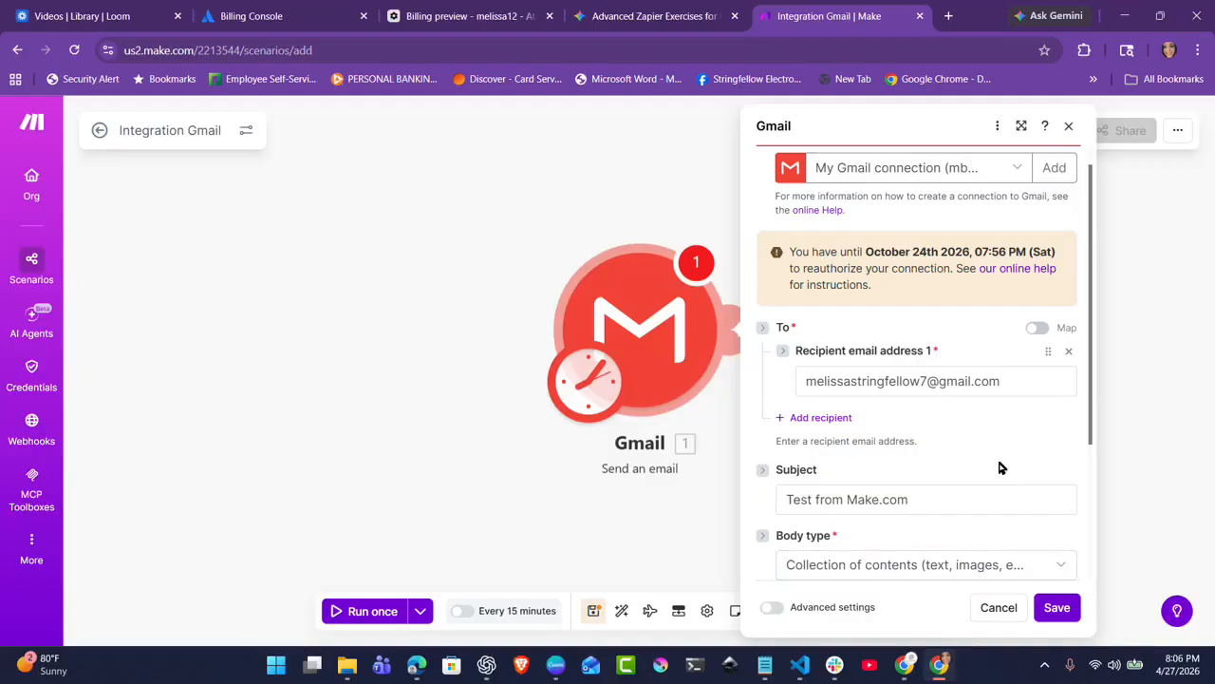
{"action": "scroll", "coordinate": [1000, 467], "scroll_direction": "down", "scroll_amount": 3}
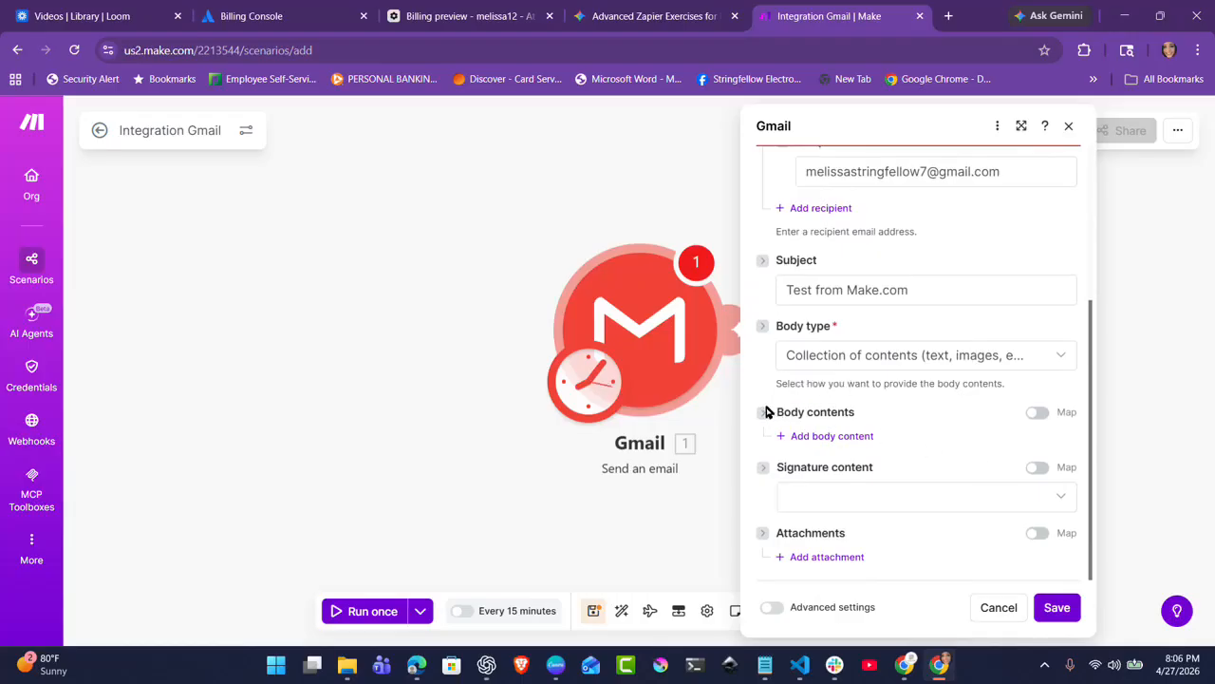
{"action": "left_click", "coordinate": [795, 437]}
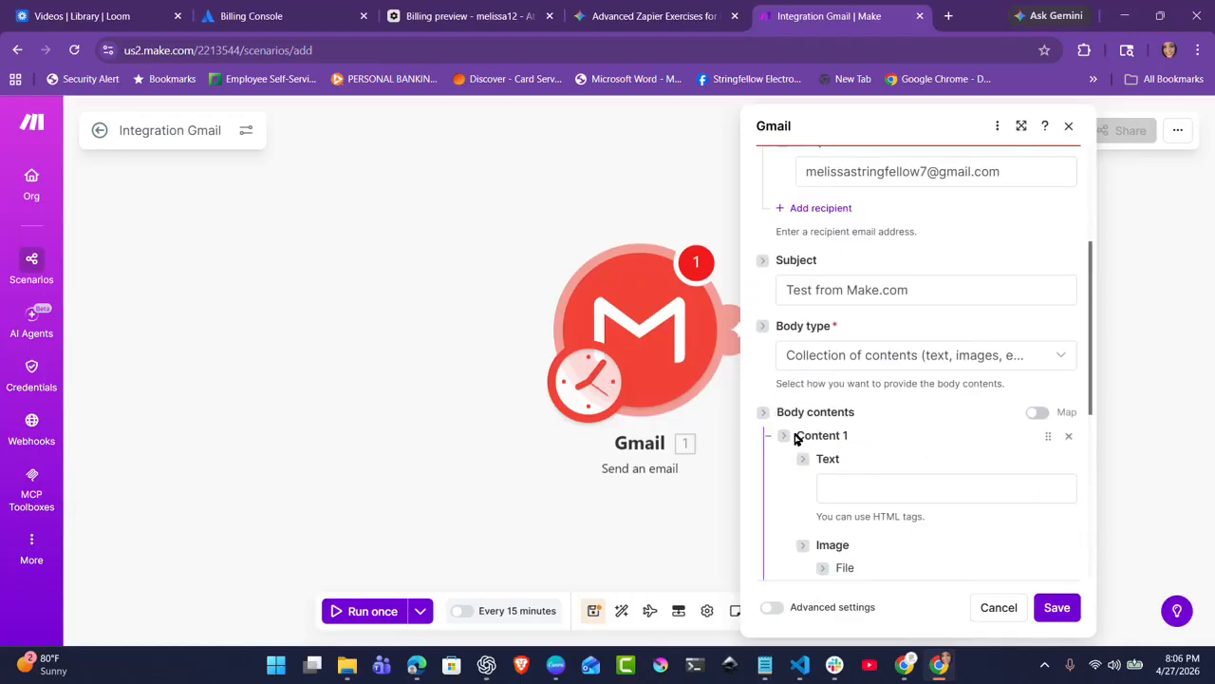
{"action": "left_click", "coordinate": [911, 488]}
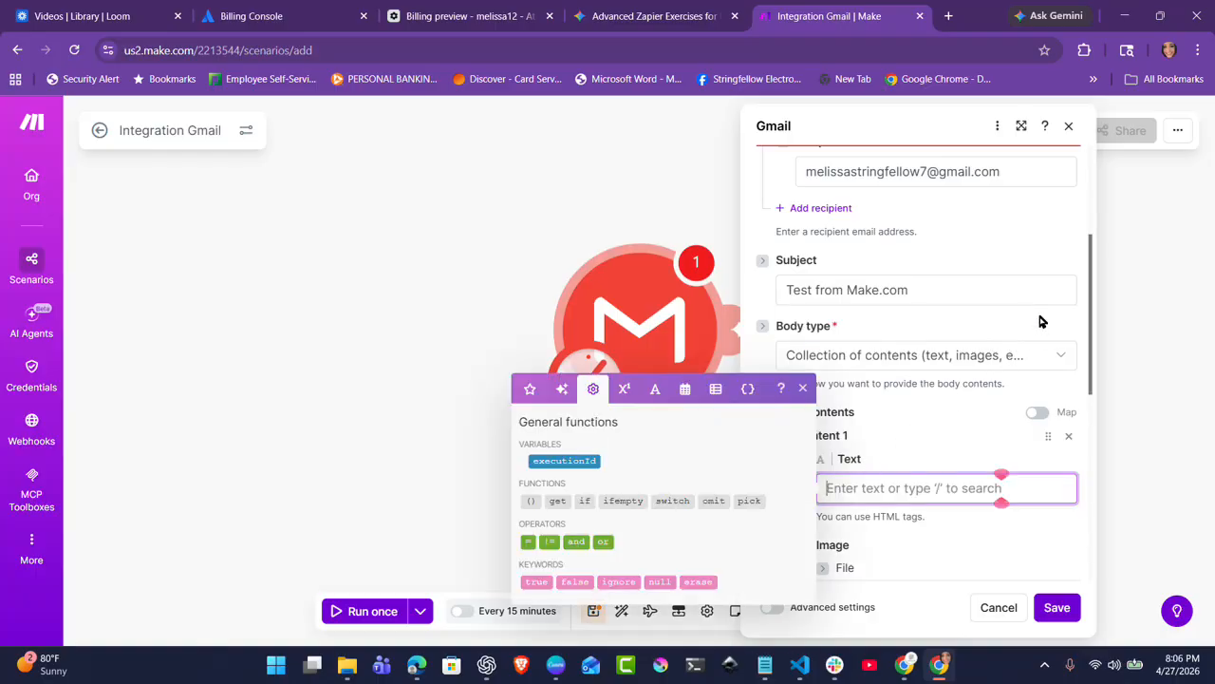
{"action": "type", "text": "He"}
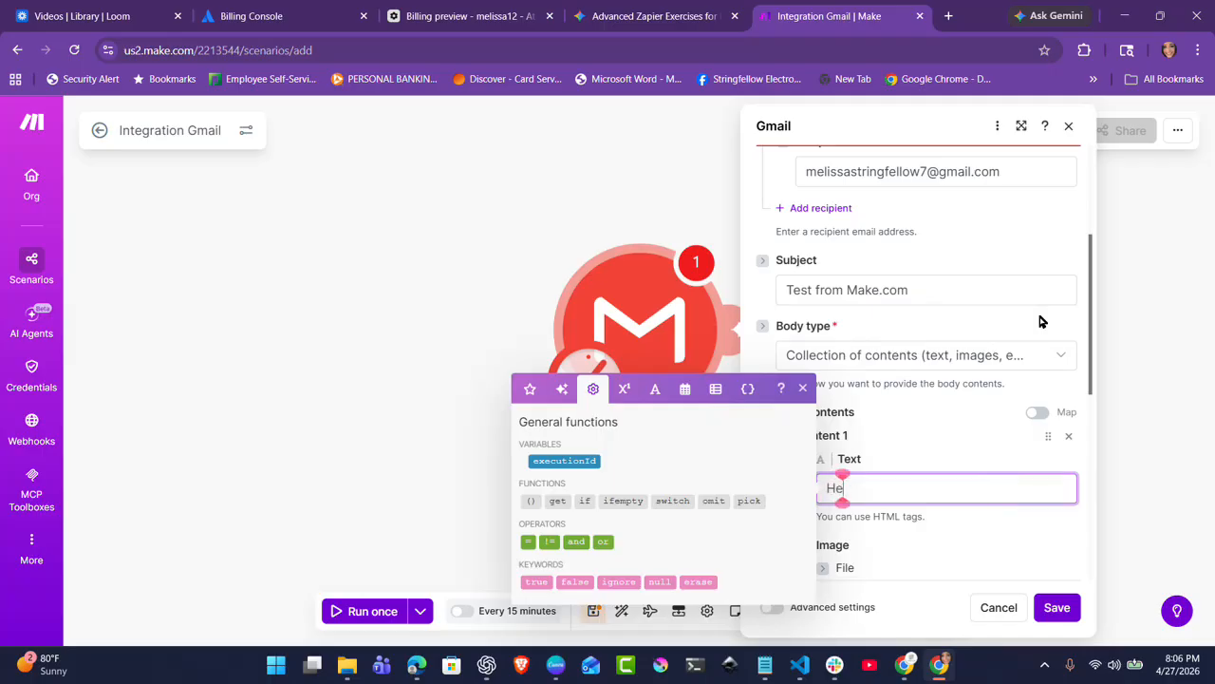
{"action": "type", "text": "llo everyone"}
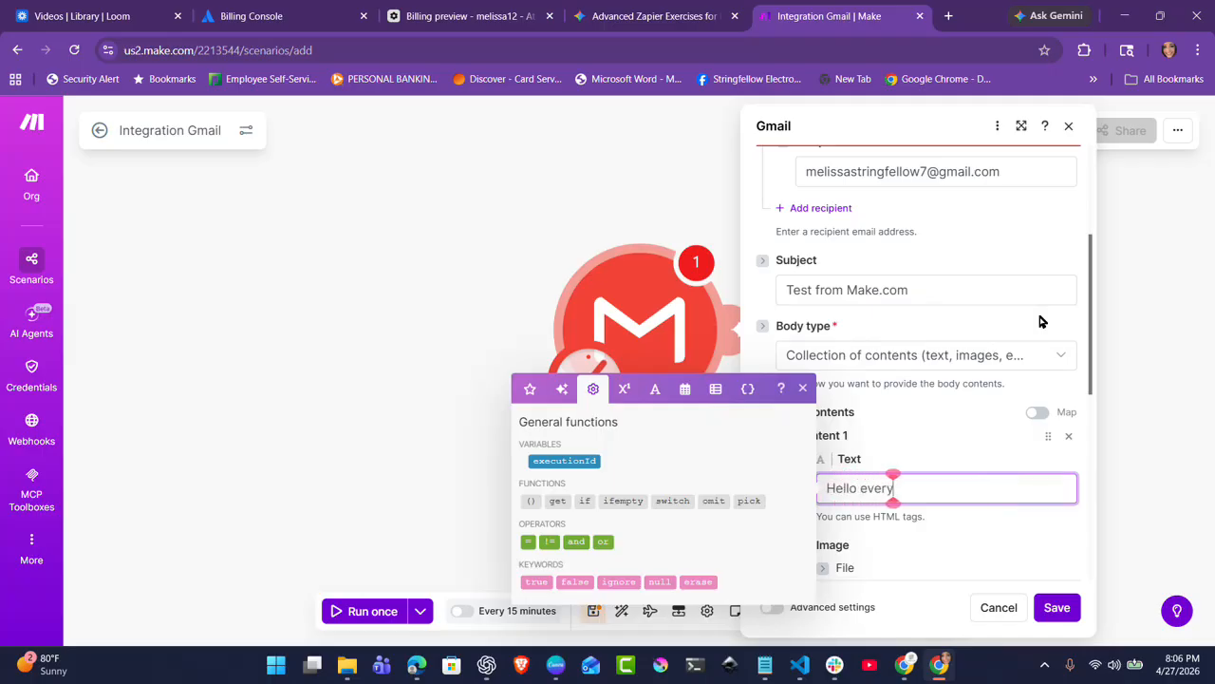
{"action": "type", "text": "This is my very first au"}
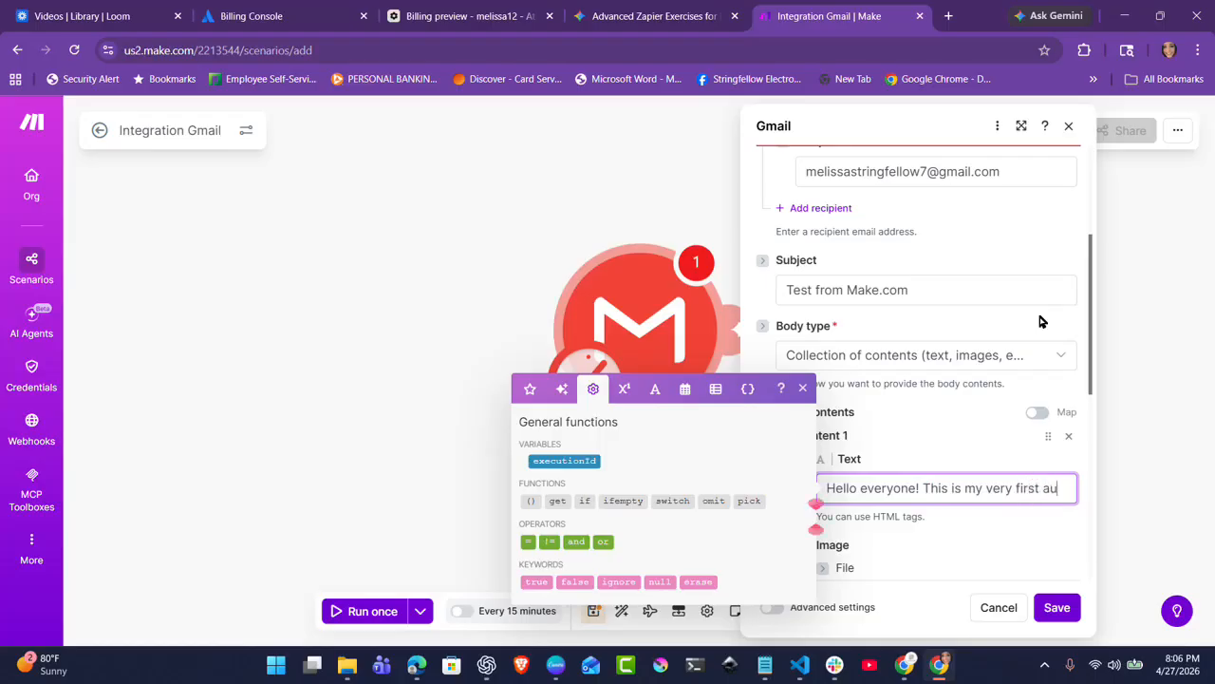
{"action": "type", "text": "tomation through make.com"}
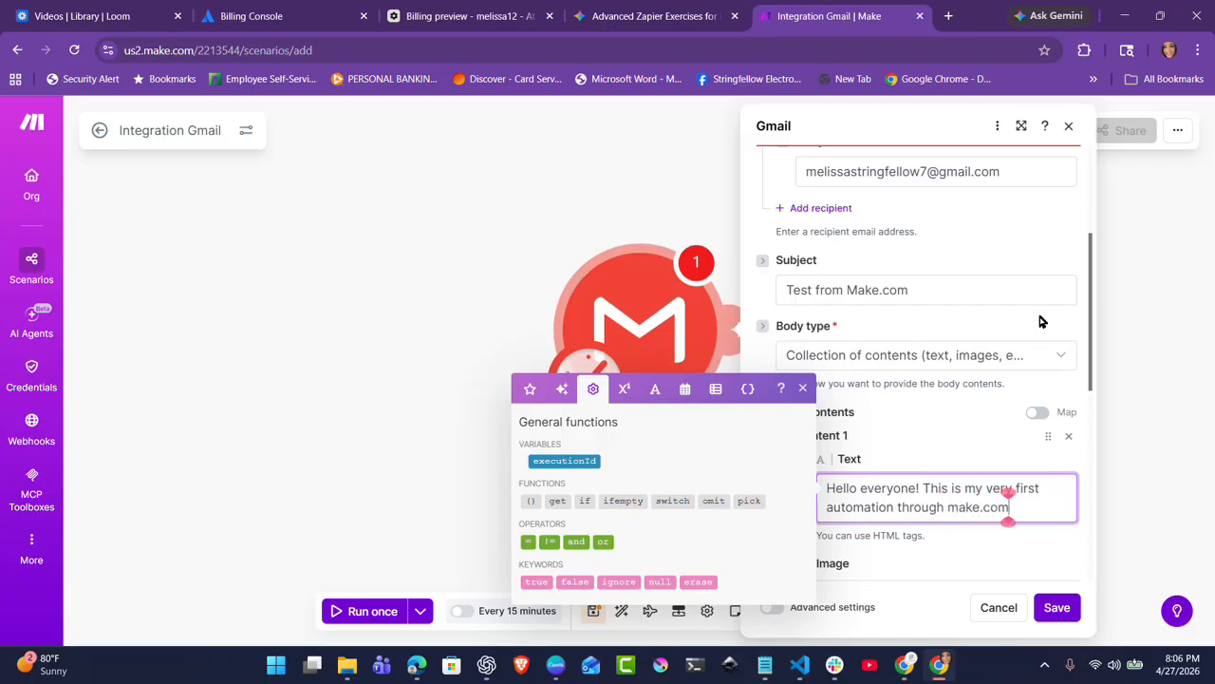
{"action": "type", "text": "!"}
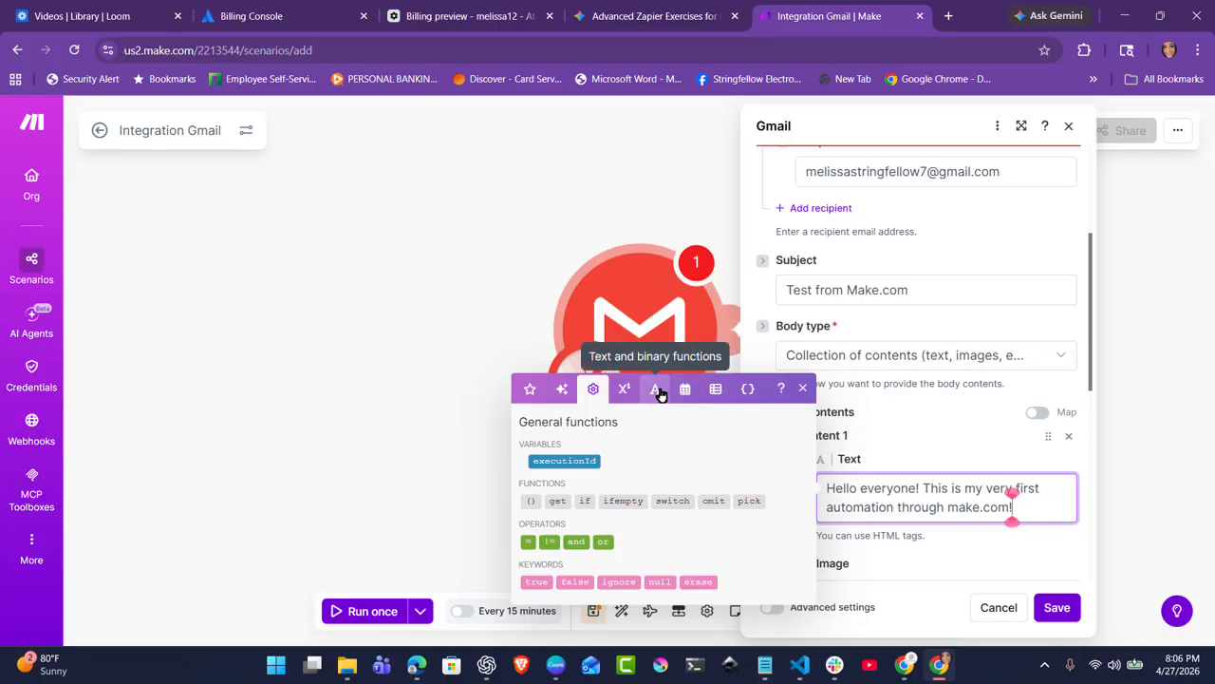
Browse the favourite, variables and array function lists, then close the functions helper
{"action": "left_click", "coordinate": [531, 391]}
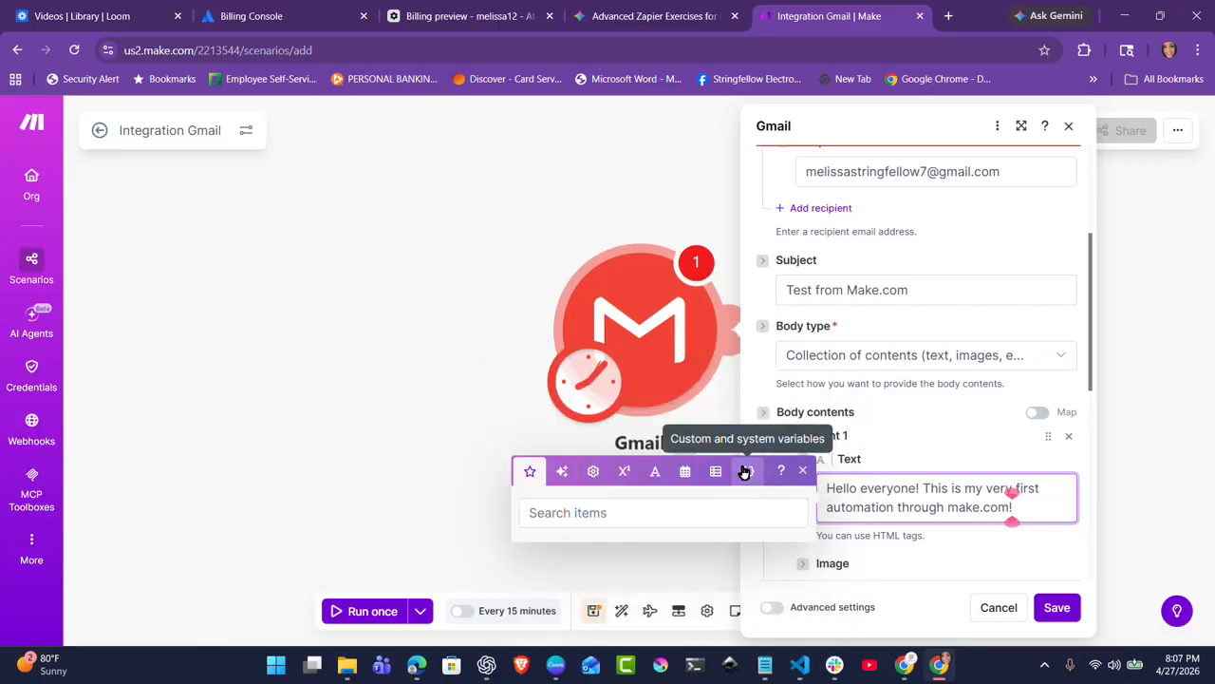
{"action": "left_click", "coordinate": [745, 472]}
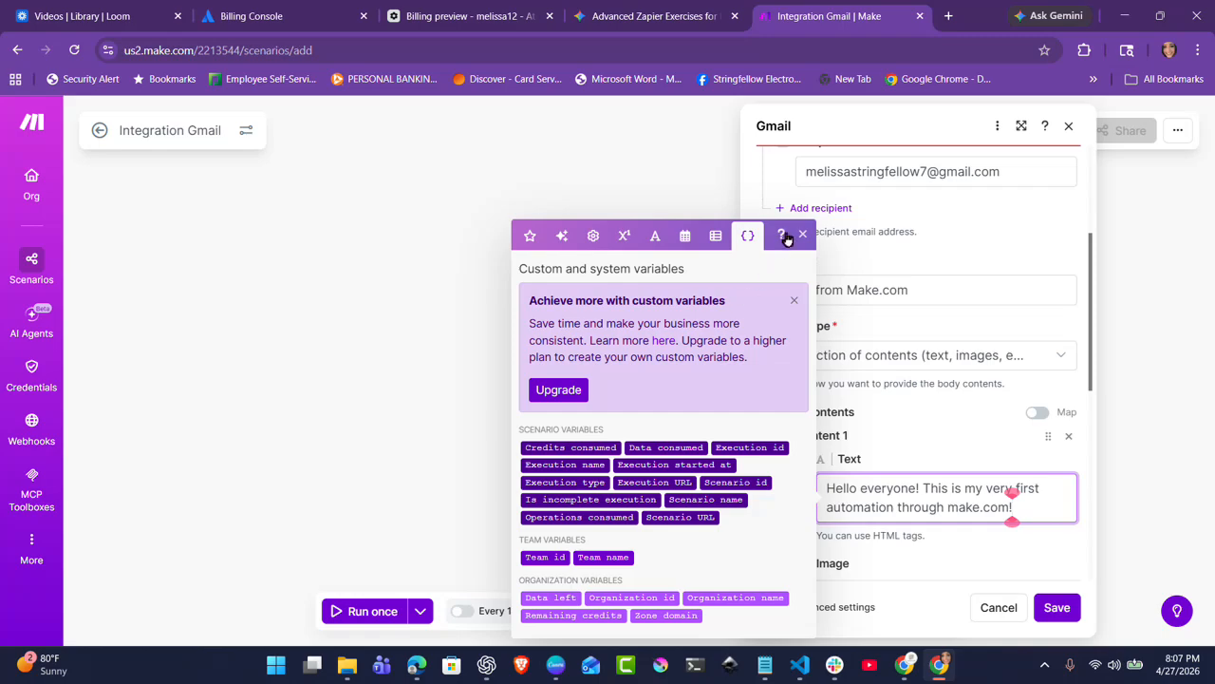
{"action": "left_click", "coordinate": [714, 239]}
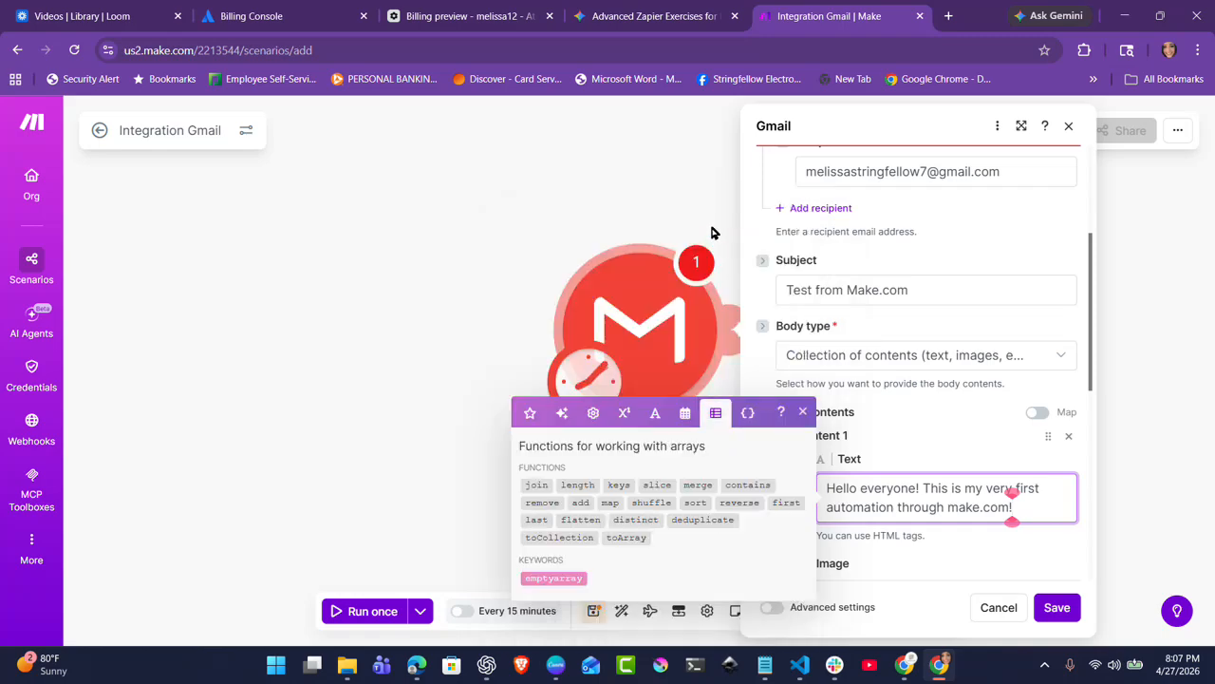
{"action": "left_click", "coordinate": [803, 411]}
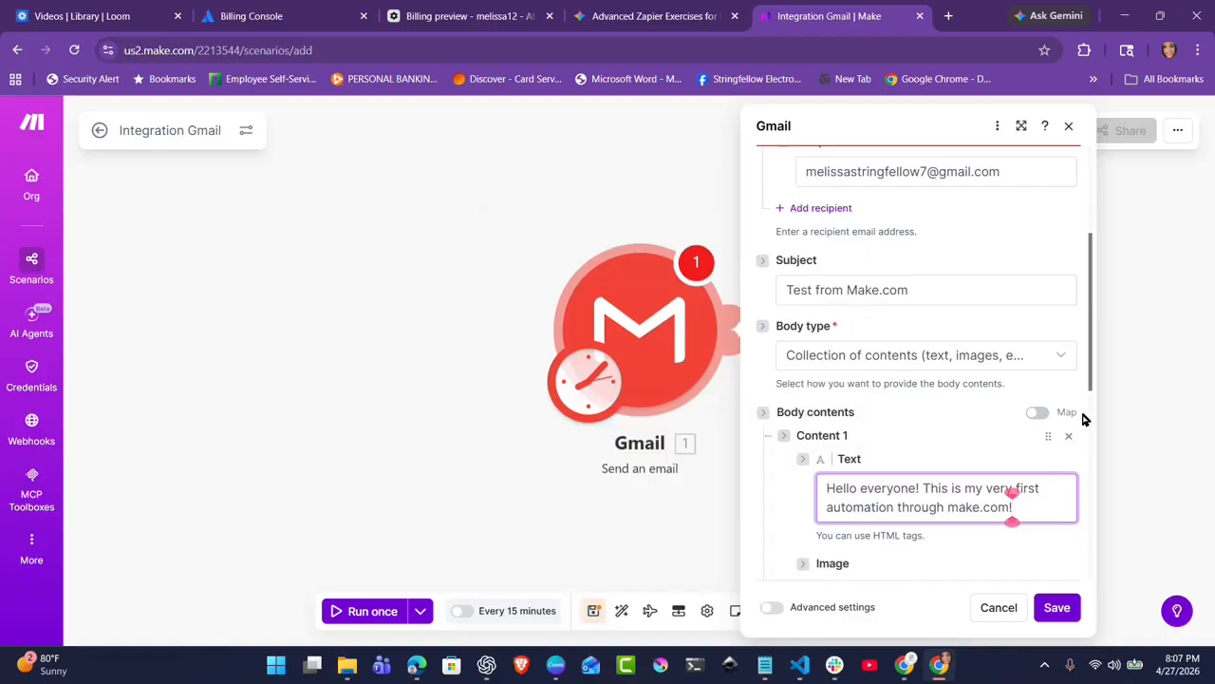
Add the saved signature to the email, save the module, and run the scenario once
{"action": "left_click", "coordinate": [780, 488]}
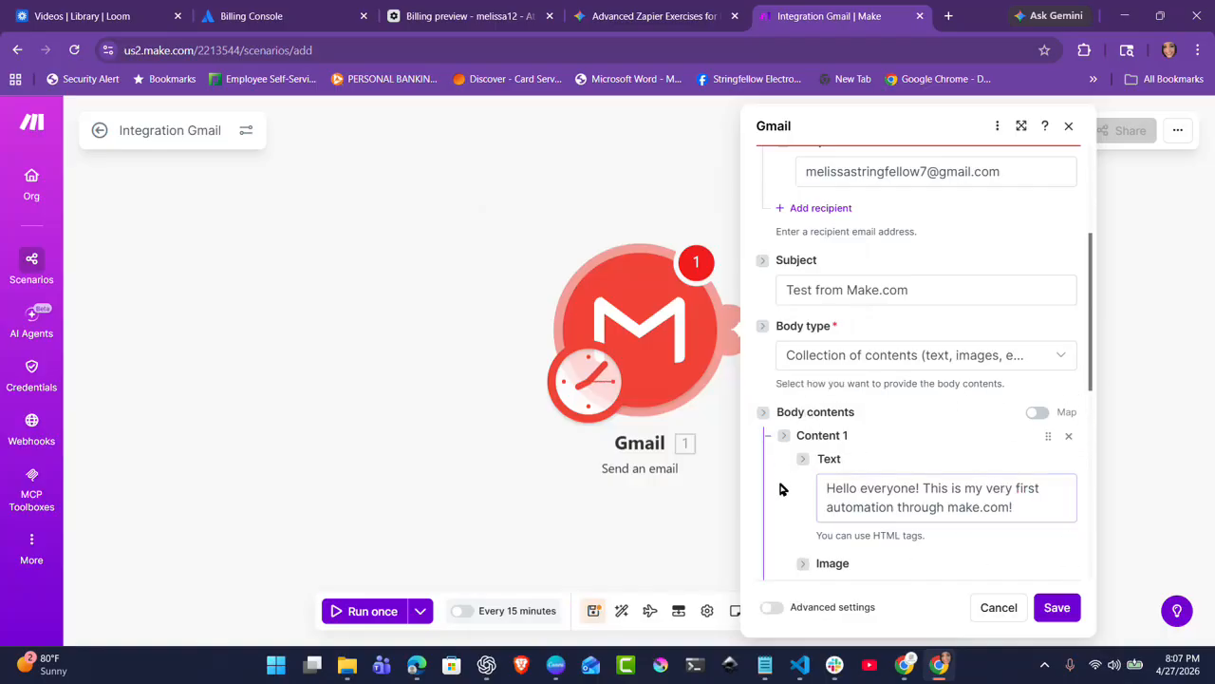
{"action": "scroll", "coordinate": [780, 488], "scroll_direction": "down", "scroll_amount": 3}
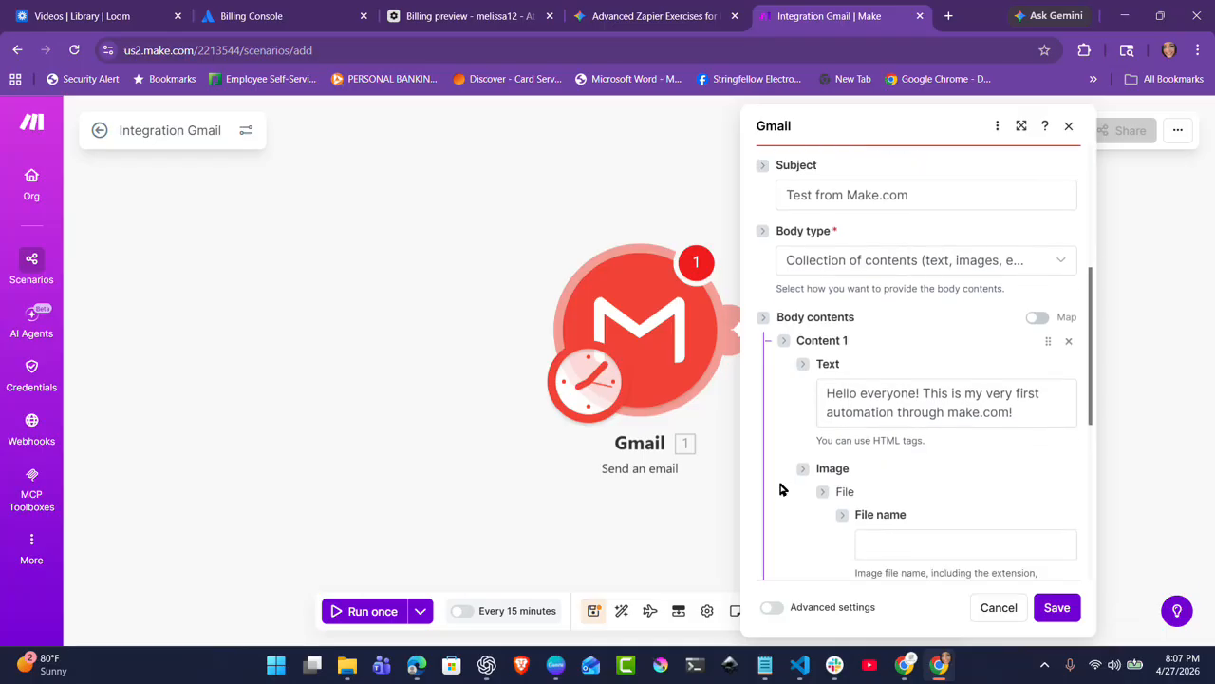
{"action": "scroll", "coordinate": [781, 488], "scroll_direction": "down", "scroll_amount": 5}
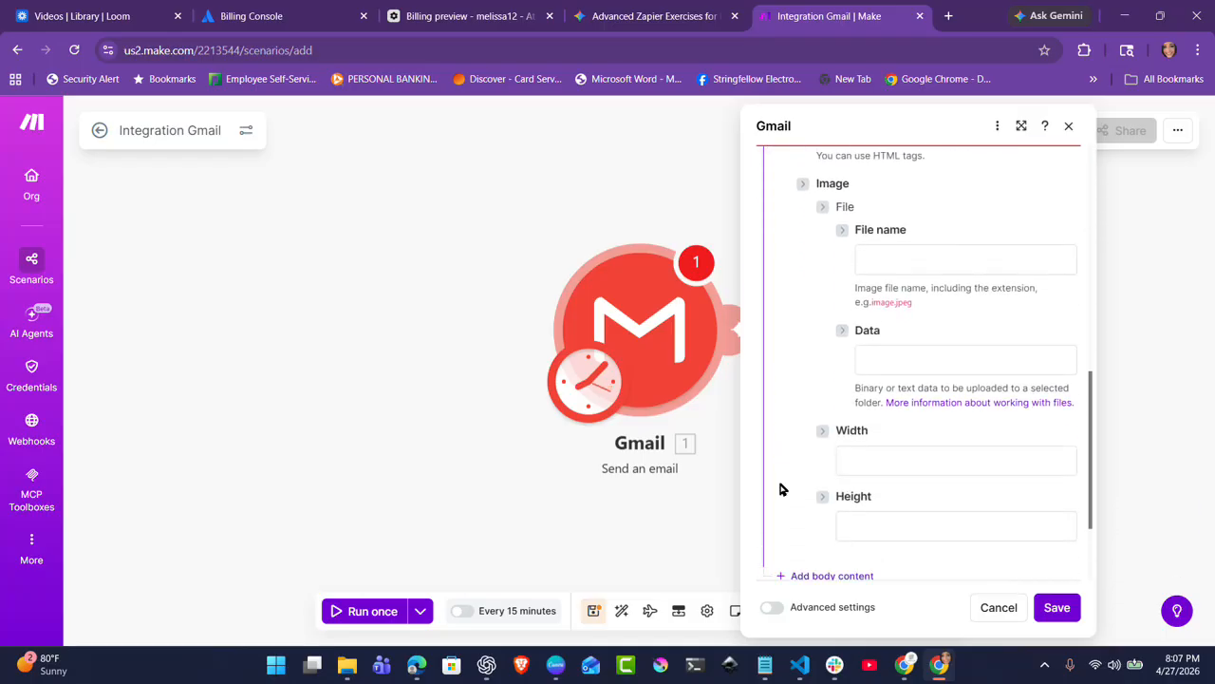
{"action": "scroll", "coordinate": [780, 488], "scroll_direction": "down", "scroll_amount": 2}
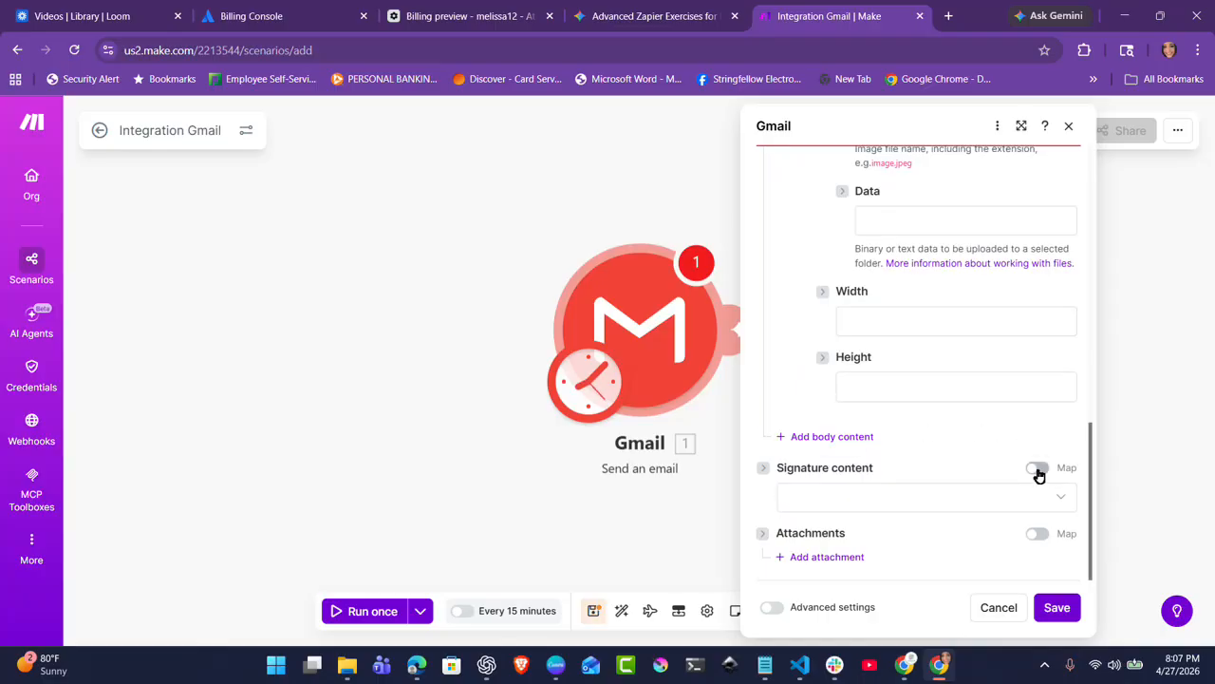
{"action": "left_click", "coordinate": [995, 495]}
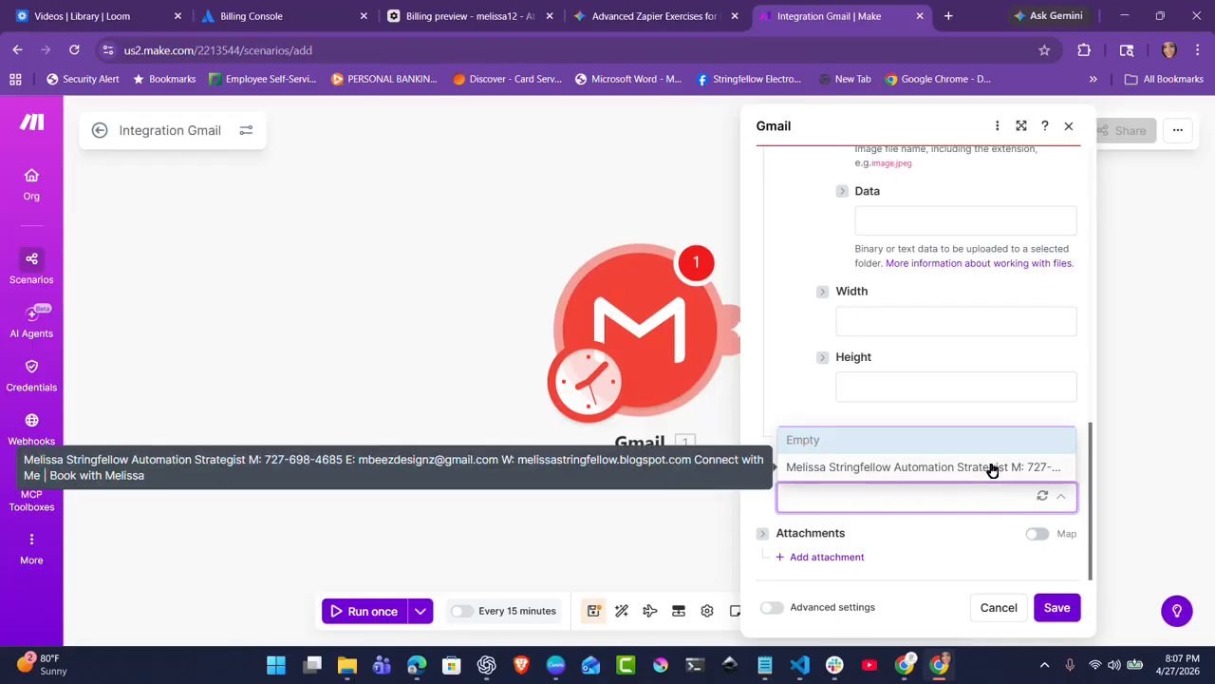
{"action": "left_click", "coordinate": [991, 469]}
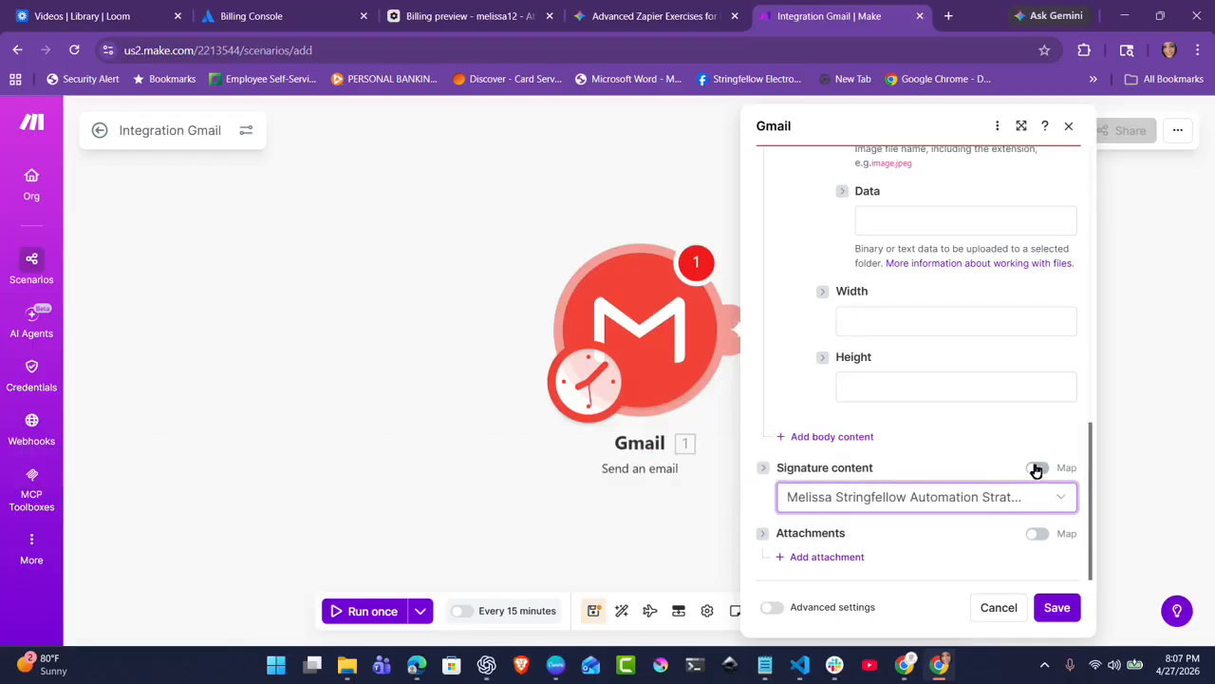
{"action": "left_click", "coordinate": [1036, 467]}
{"action": "left_click", "coordinate": [1058, 608]}
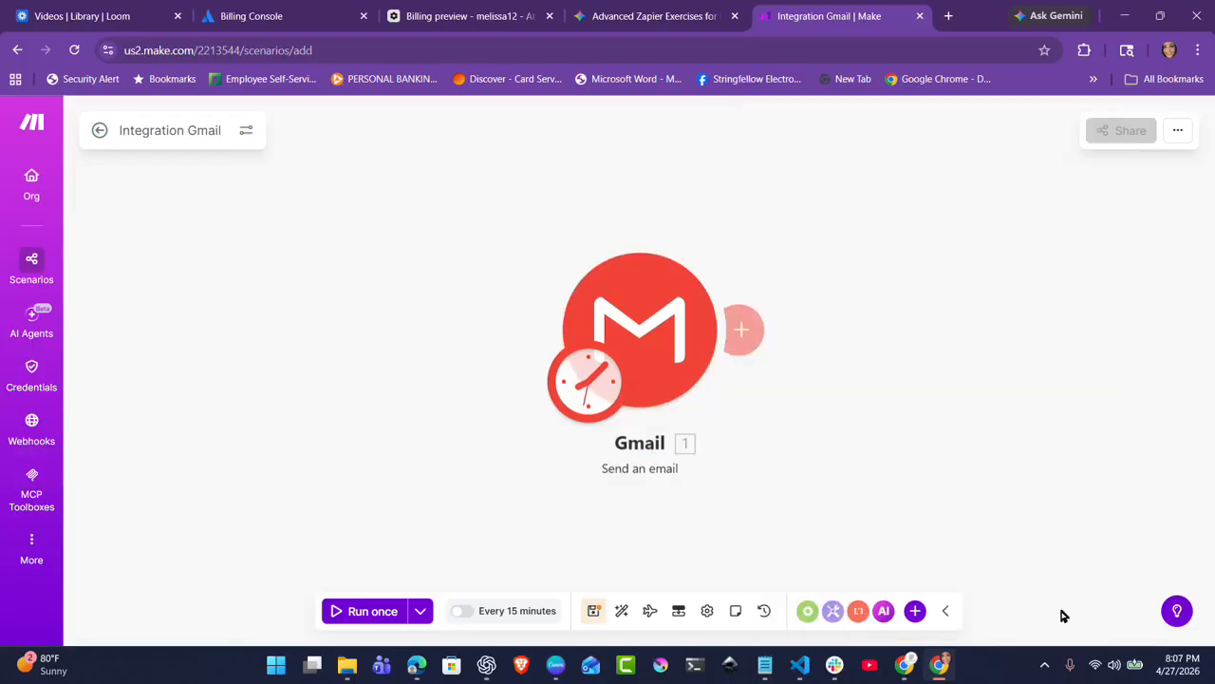
{"action": "left_click", "coordinate": [359, 613]}
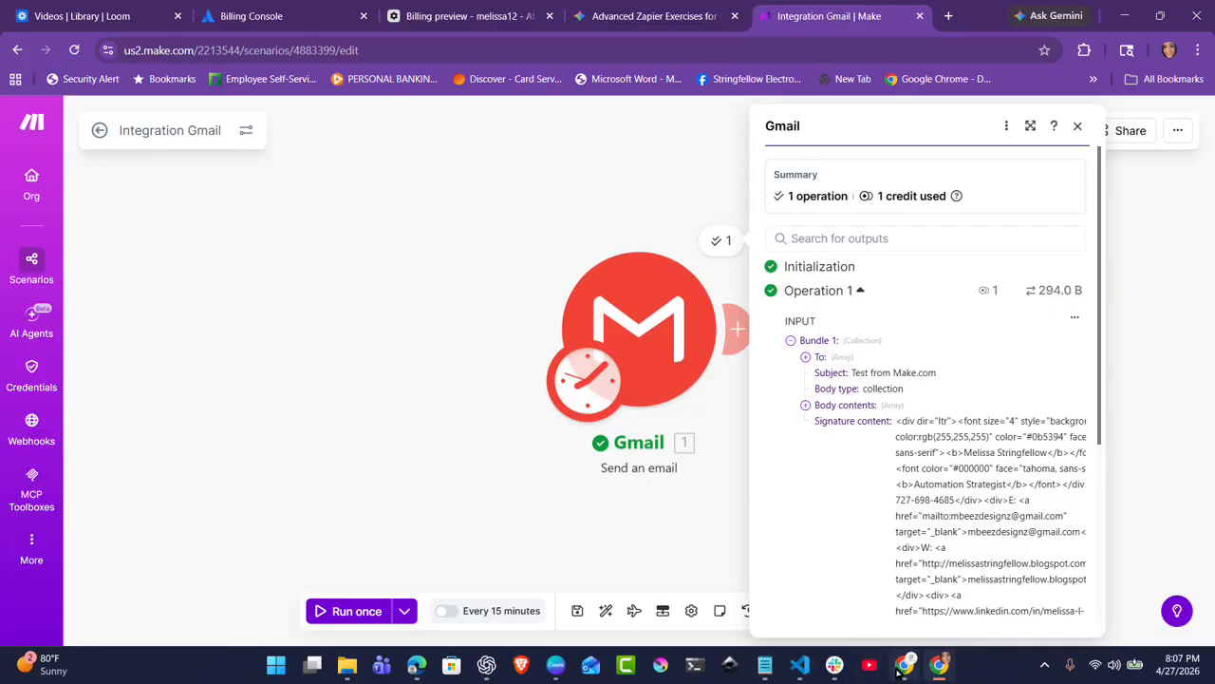
Return to the Gmail inbox, refresh it, and open the new 'Test from Make.com' email
{"action": "mouse_move", "coordinate": [898, 671]}
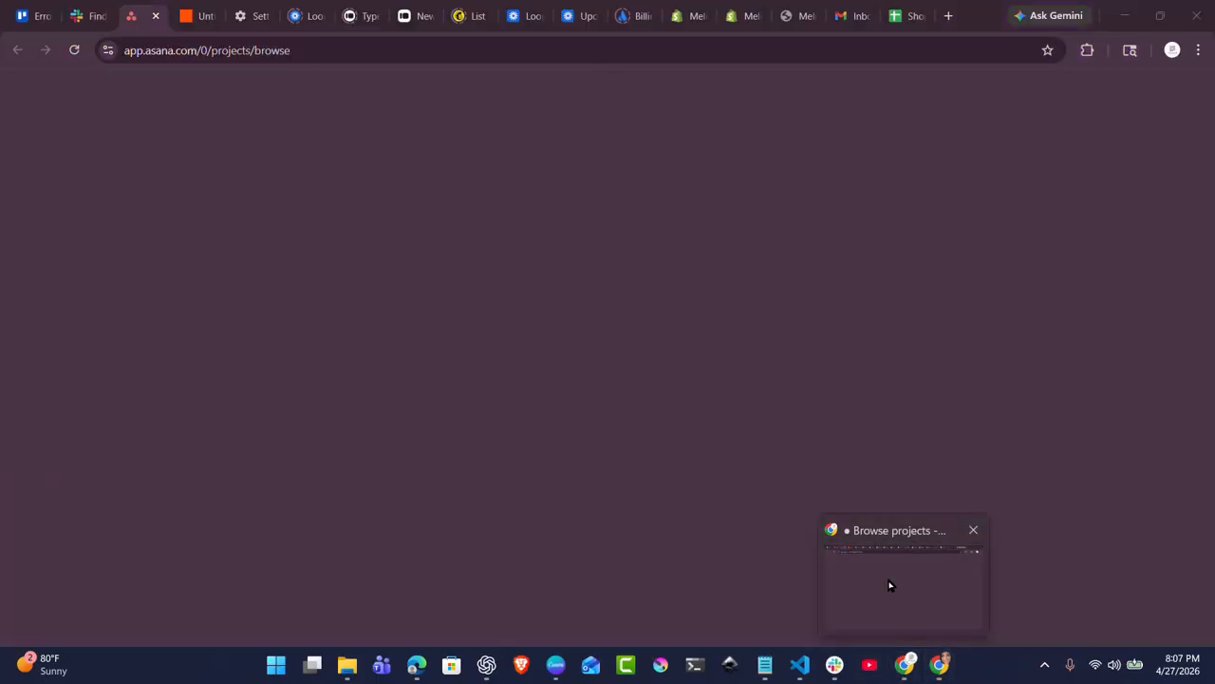
{"action": "left_click", "coordinate": [889, 583]}
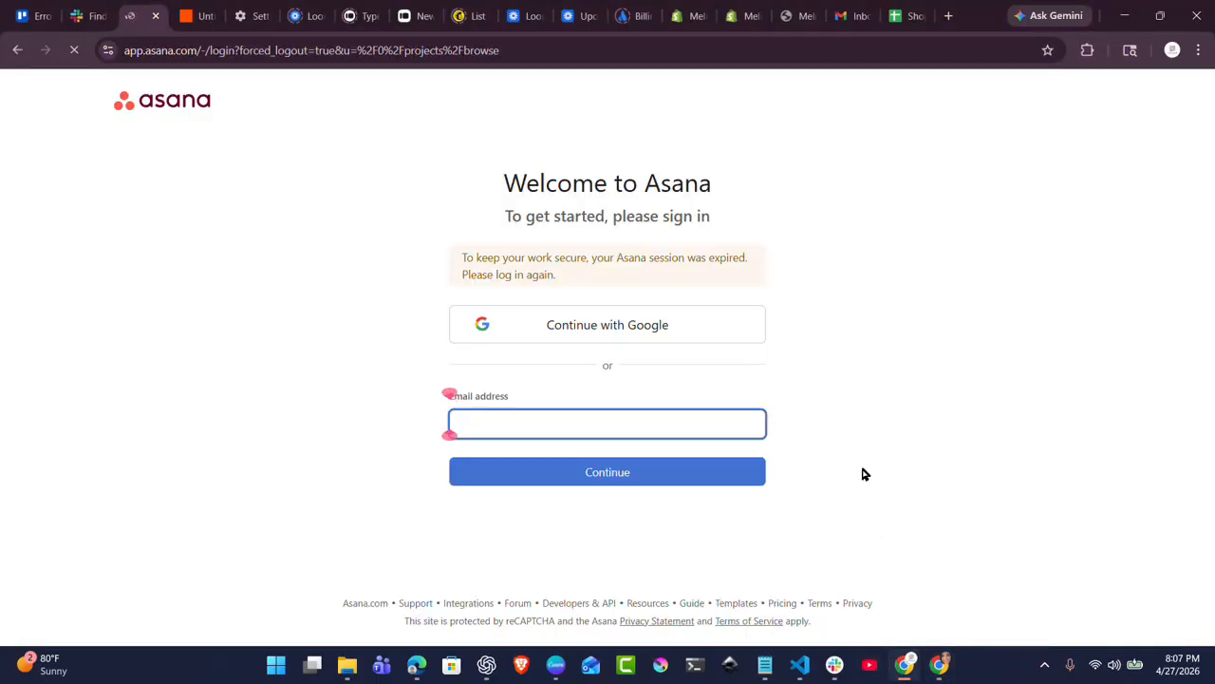
{"action": "left_click", "coordinate": [848, 16]}
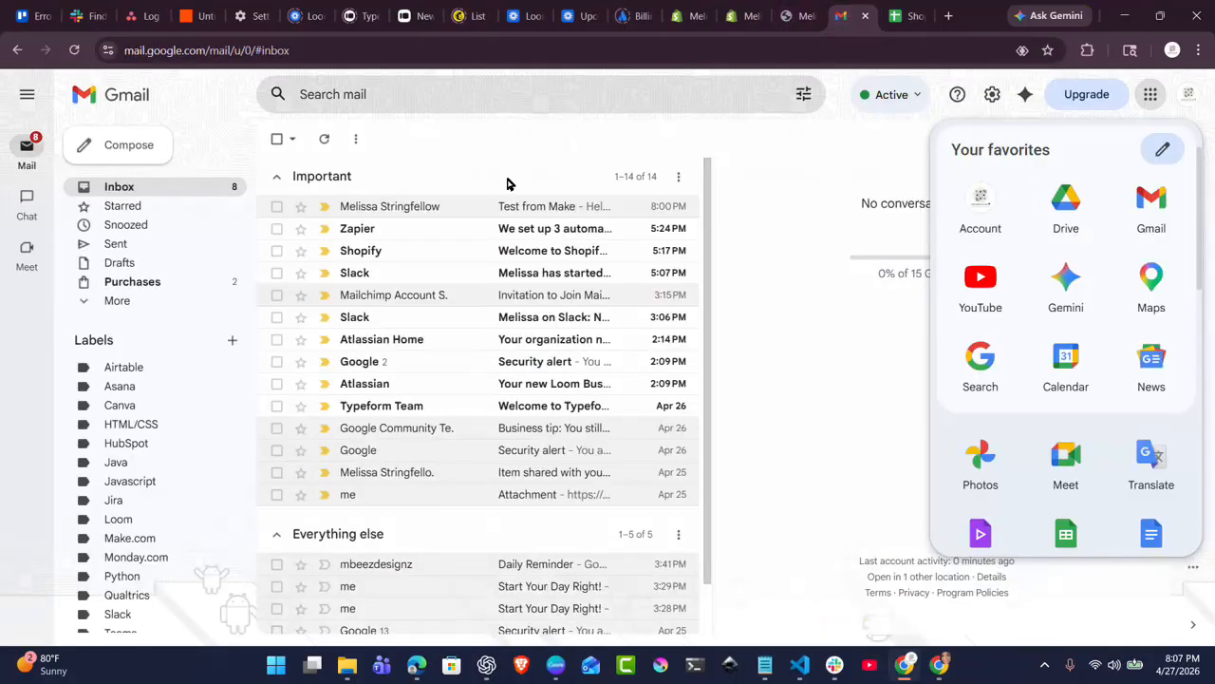
{"action": "left_click", "coordinate": [802, 303]}
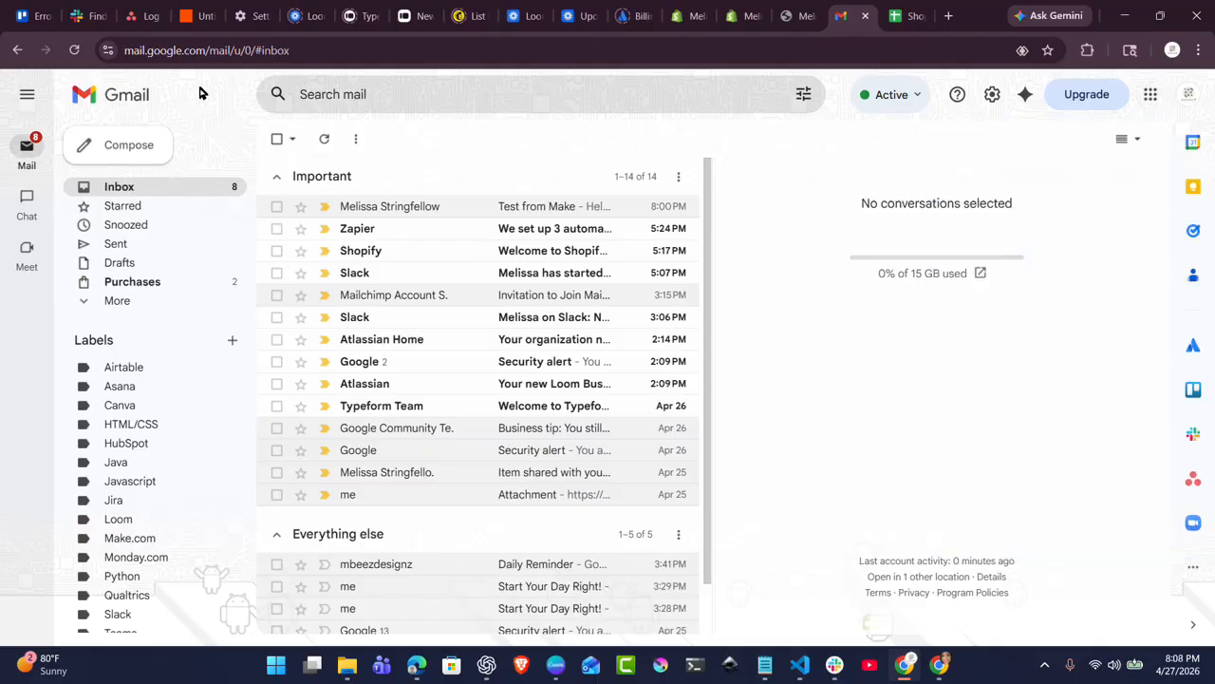
{"action": "left_click", "coordinate": [77, 50]}
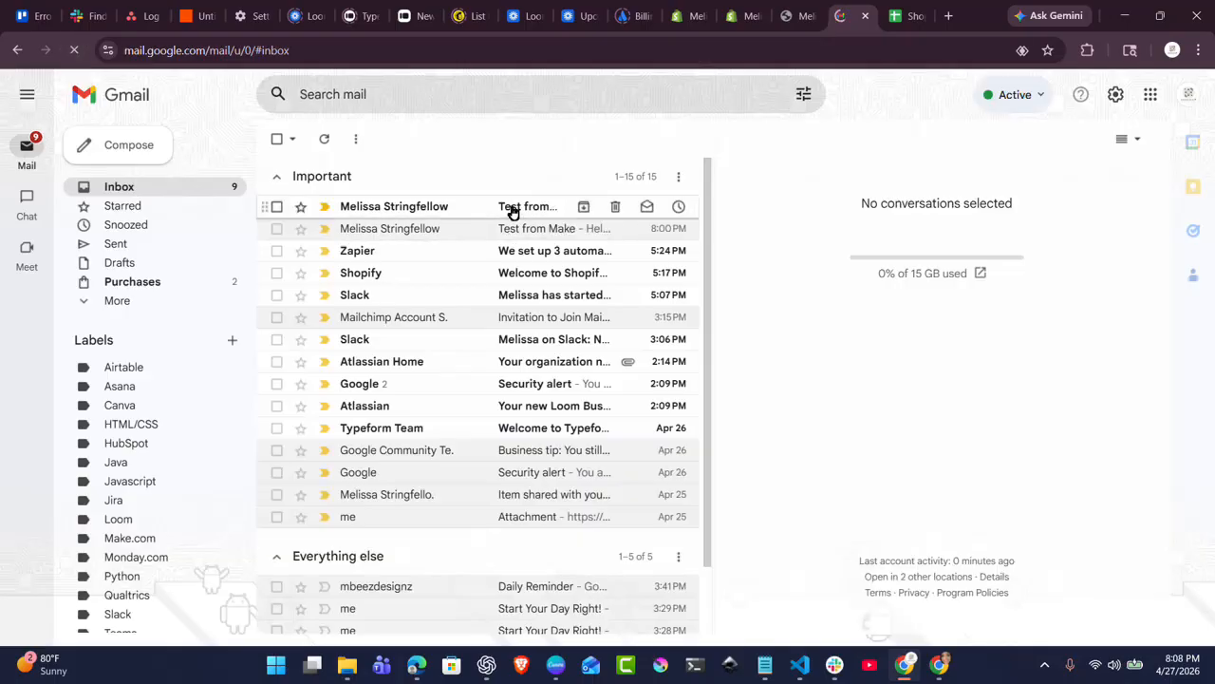
{"action": "left_click", "coordinate": [513, 211]}
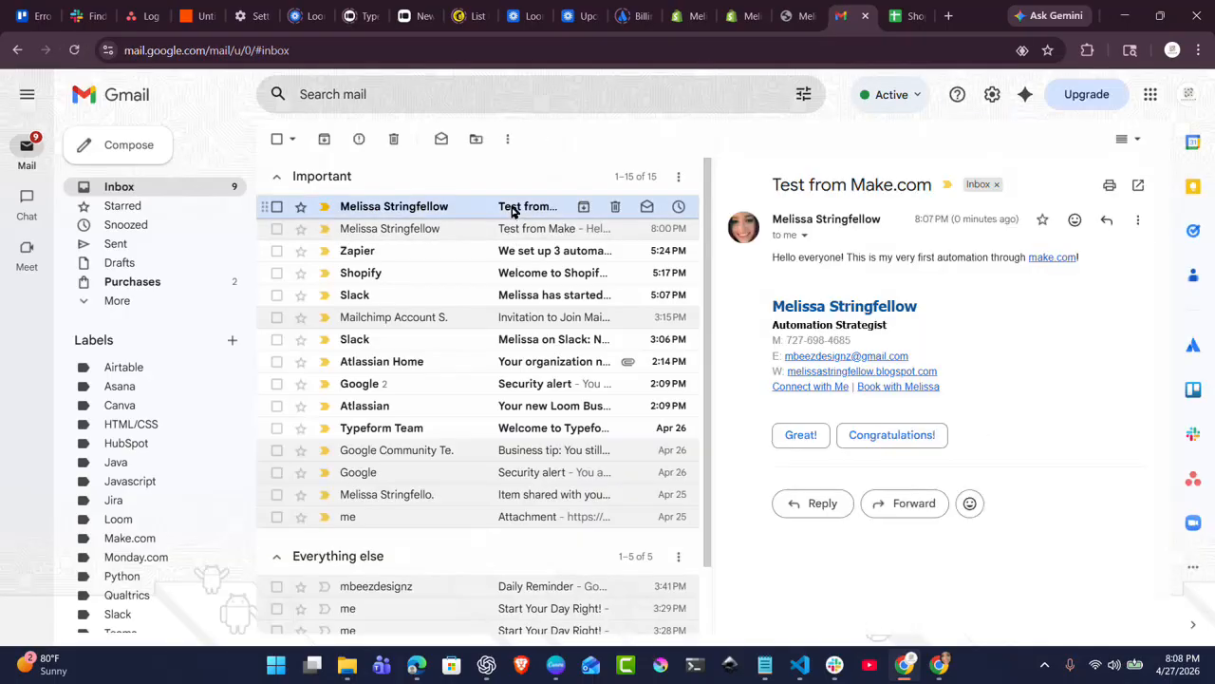